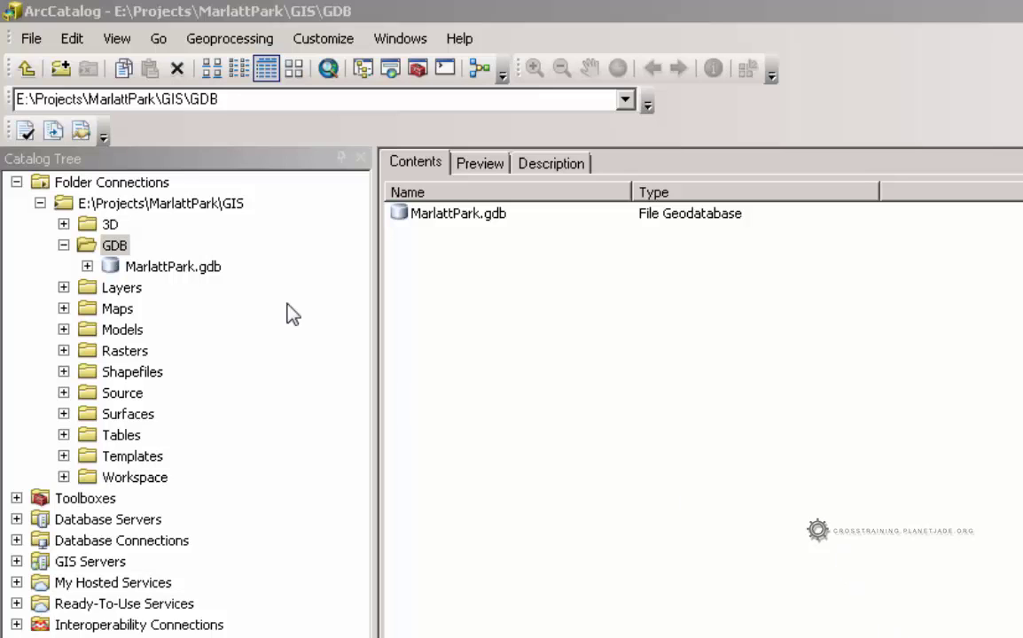
Start a new polygon feature class named AOI in the MarlattPark.gdb geodatabase, without M or Z values.
click(176, 266)
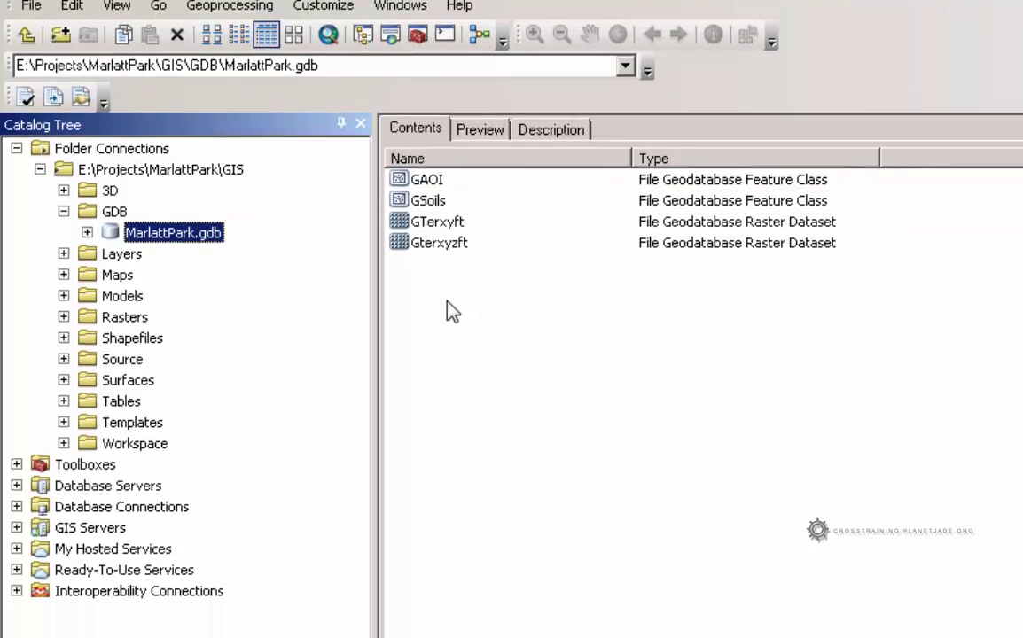
right_click(452, 236)
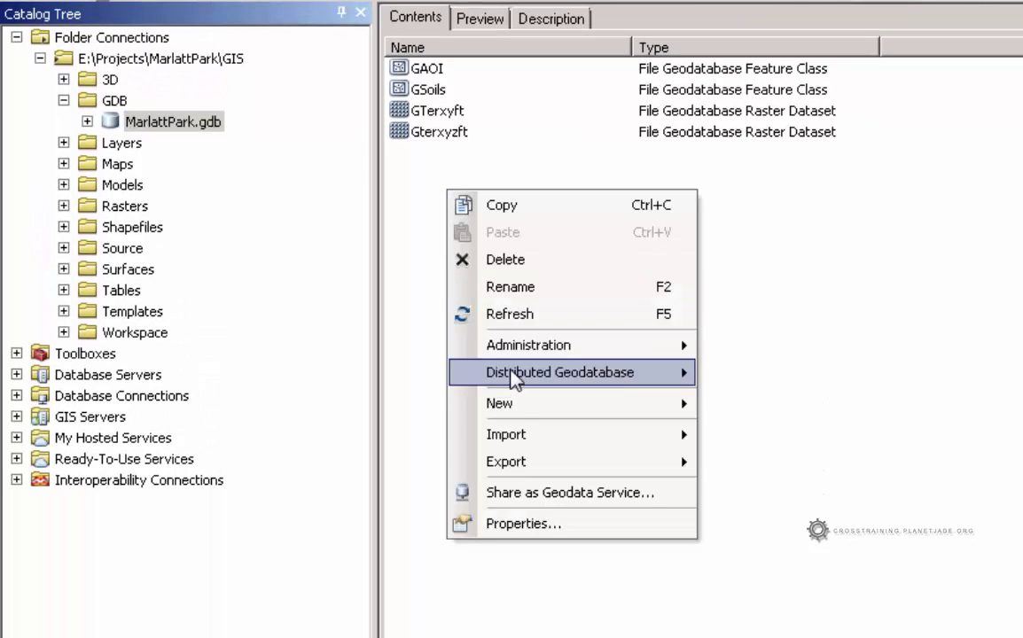
mouse_move(514, 443)
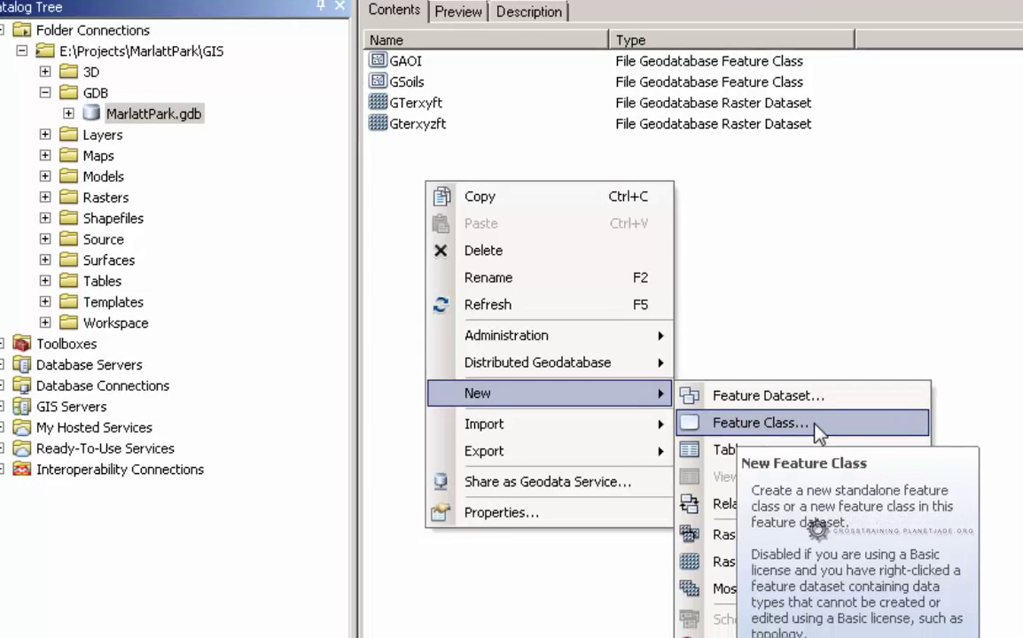
click(839, 436)
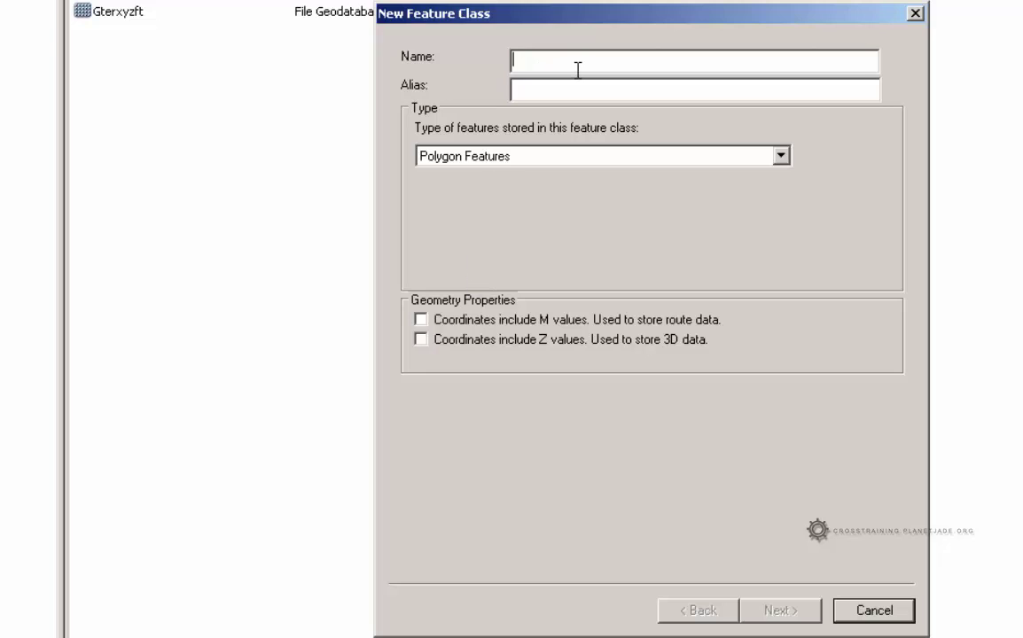
text(AOI)
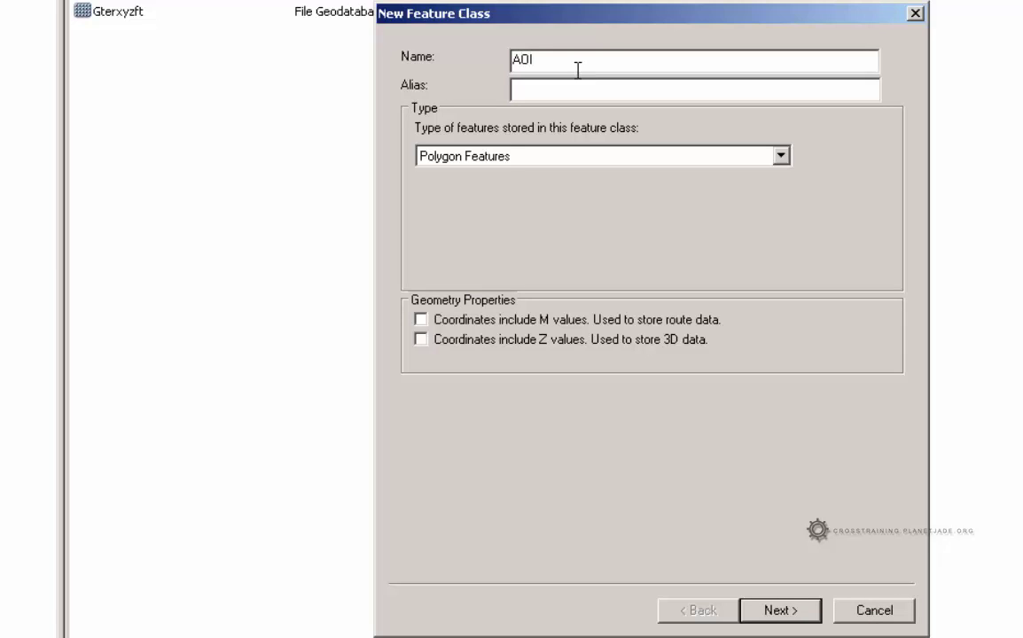
click(597, 93)
click(780, 157)
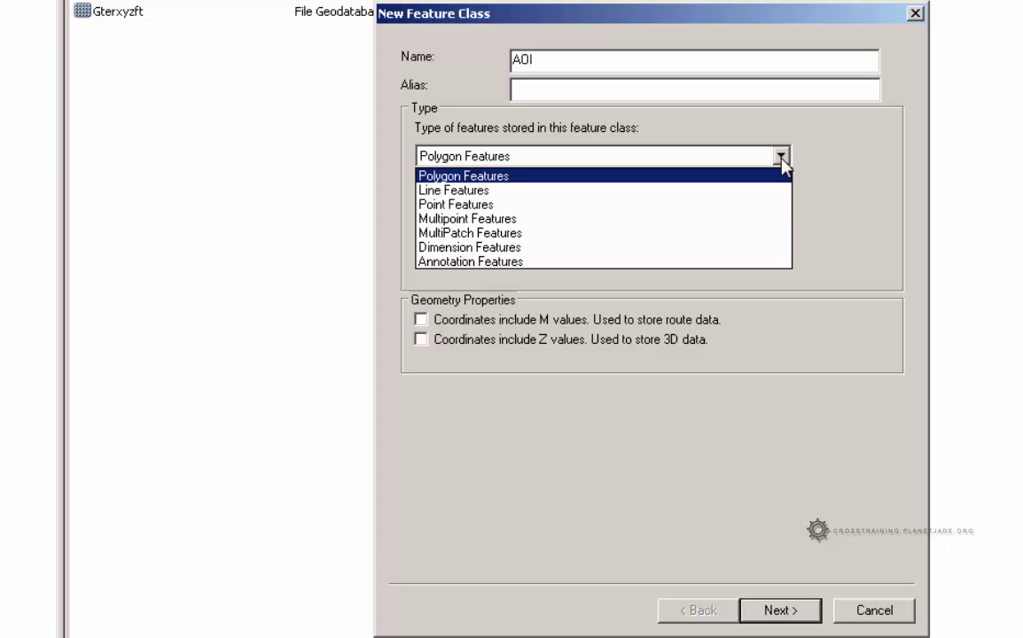
click(782, 159)
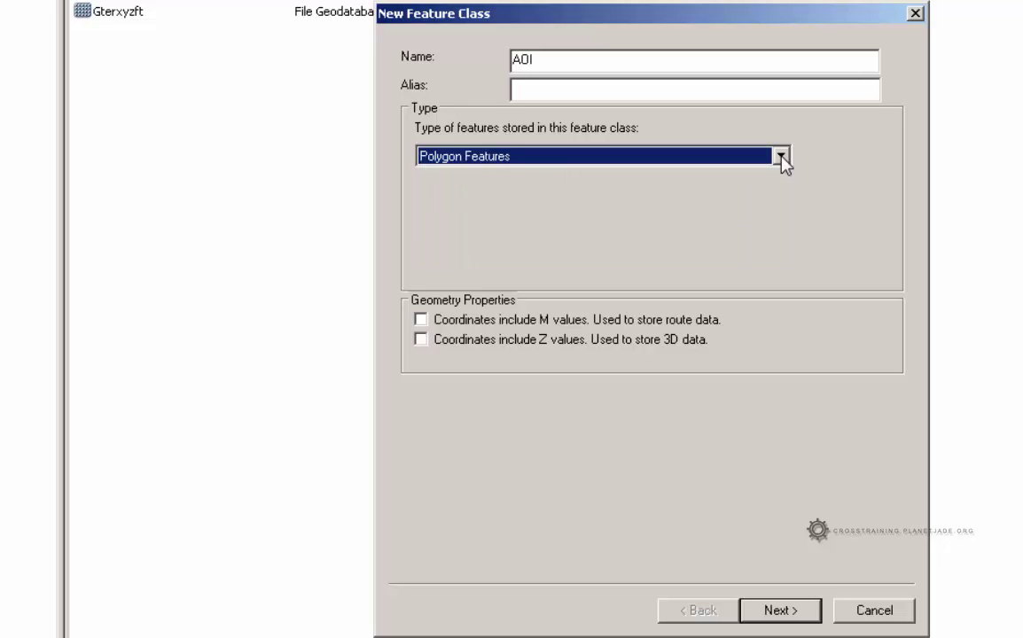
click(795, 613)
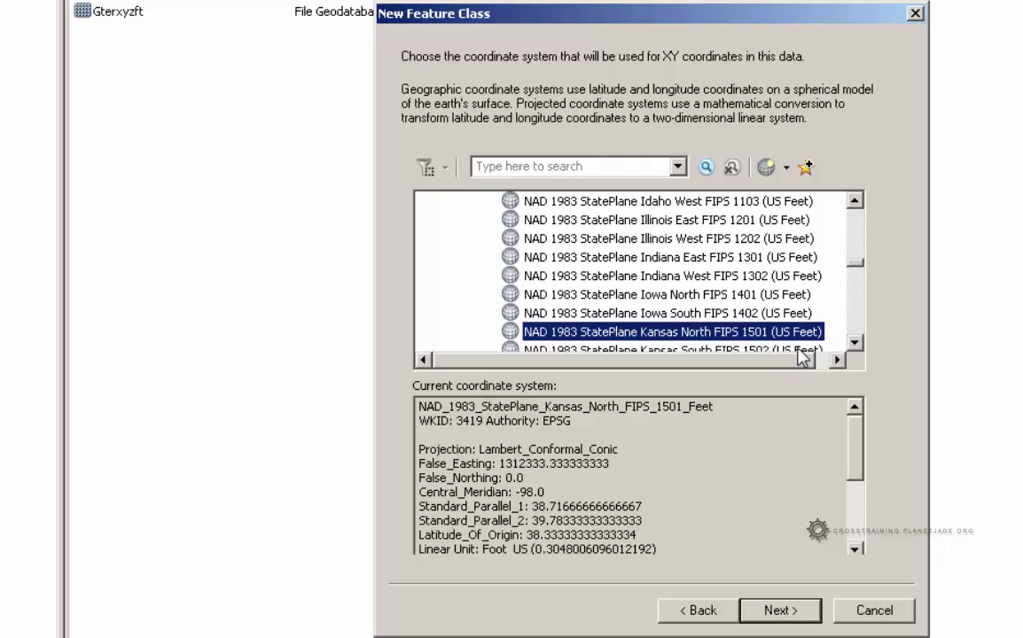
Add NAD 1983 StatePlane Kansas North FIPS 1501 (US Feet) to the favorites and accept it as the feature class's coordinate system.
click(806, 166)
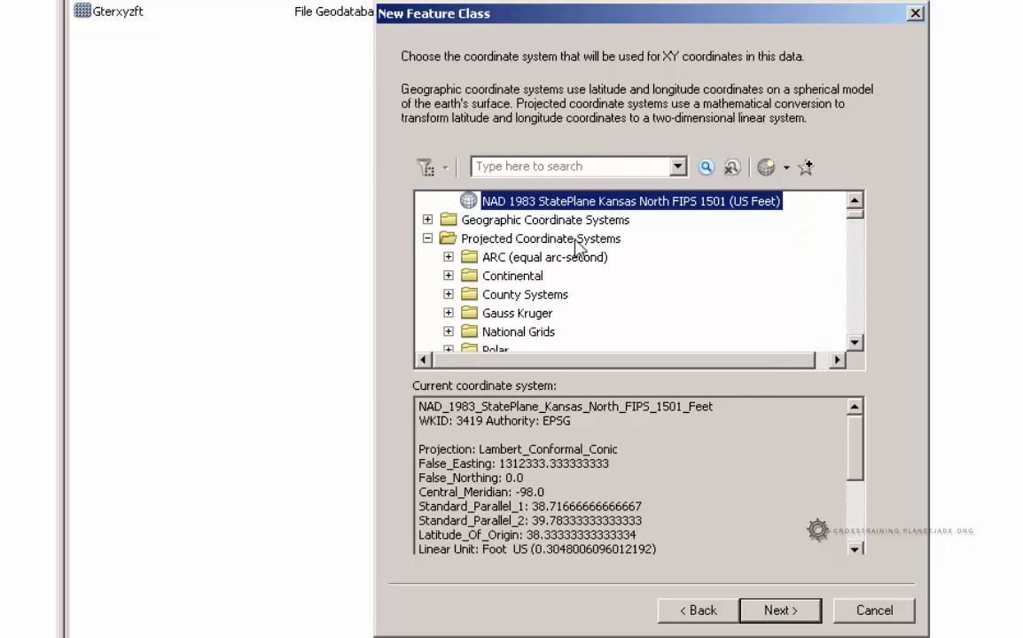
scroll(518, 223, up, 1)
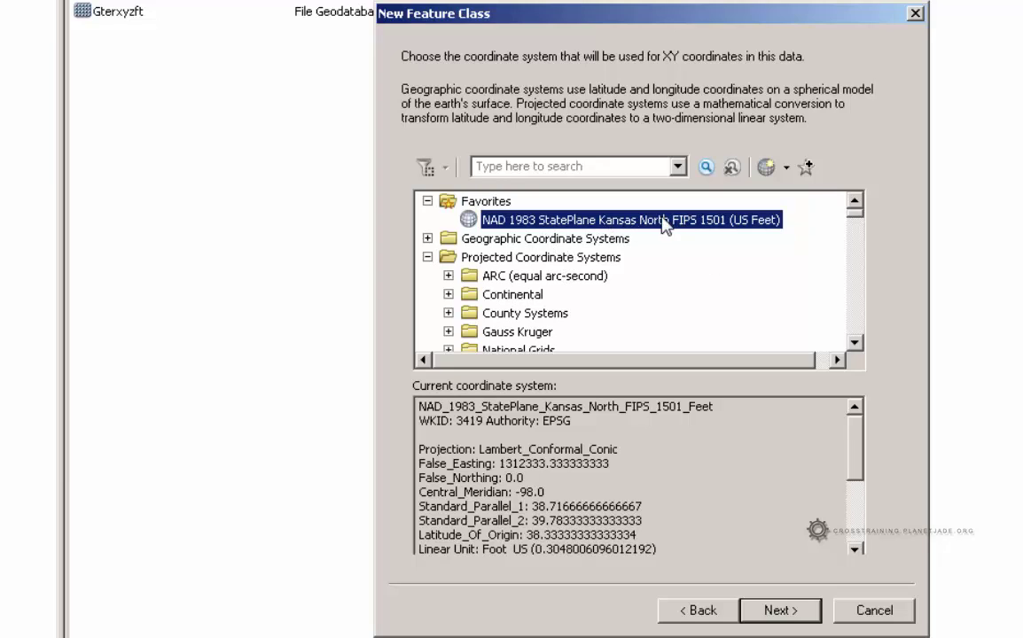
click(780, 615)
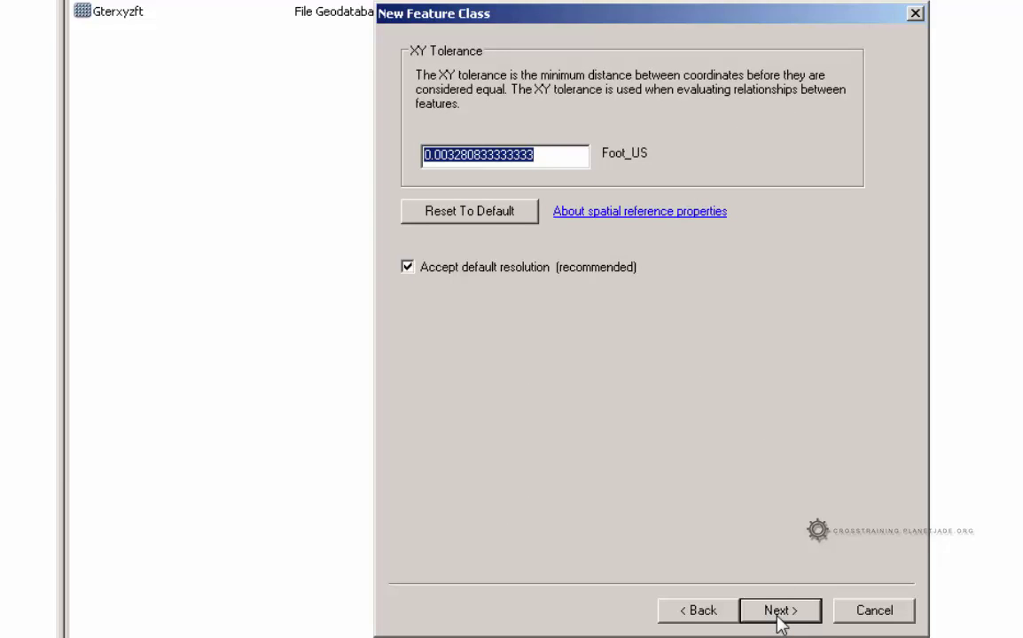
Accept the default XY tolerance, resolution and storage configuration, and finish the feature class without adding fields.
click(778, 616)
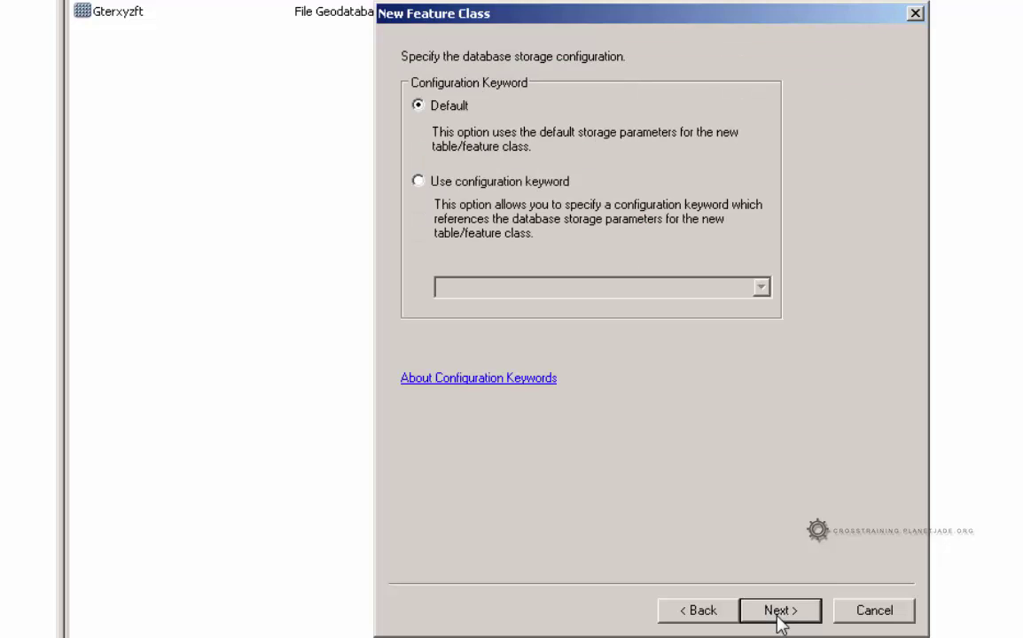
click(780, 615)
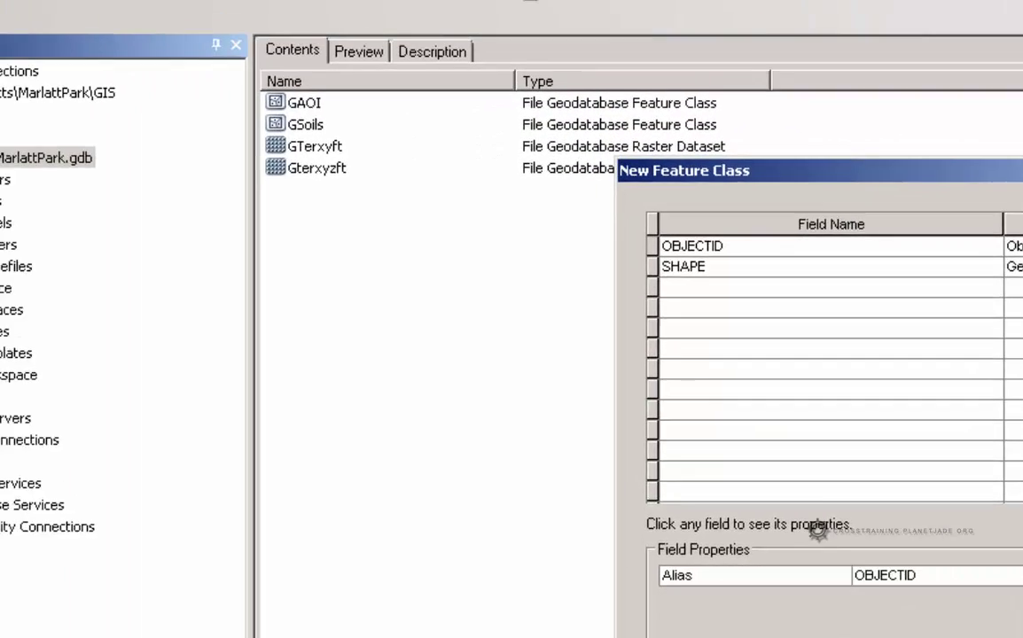
click(781, 616)
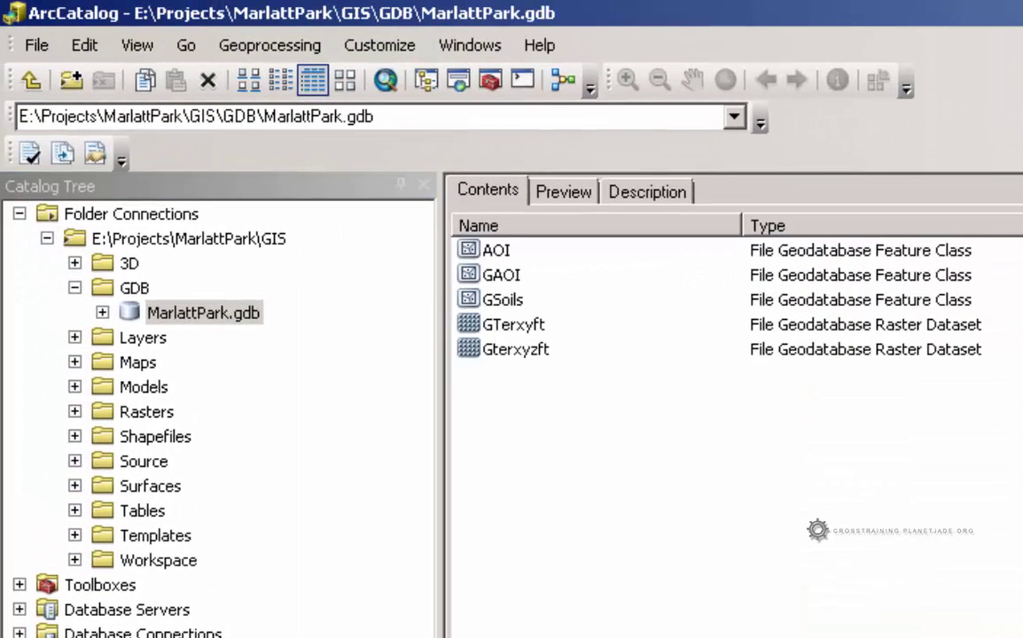
Review the AOI feature class's properties, including its XY coordinate system and its domain, resolution and tolerance.
click(496, 251)
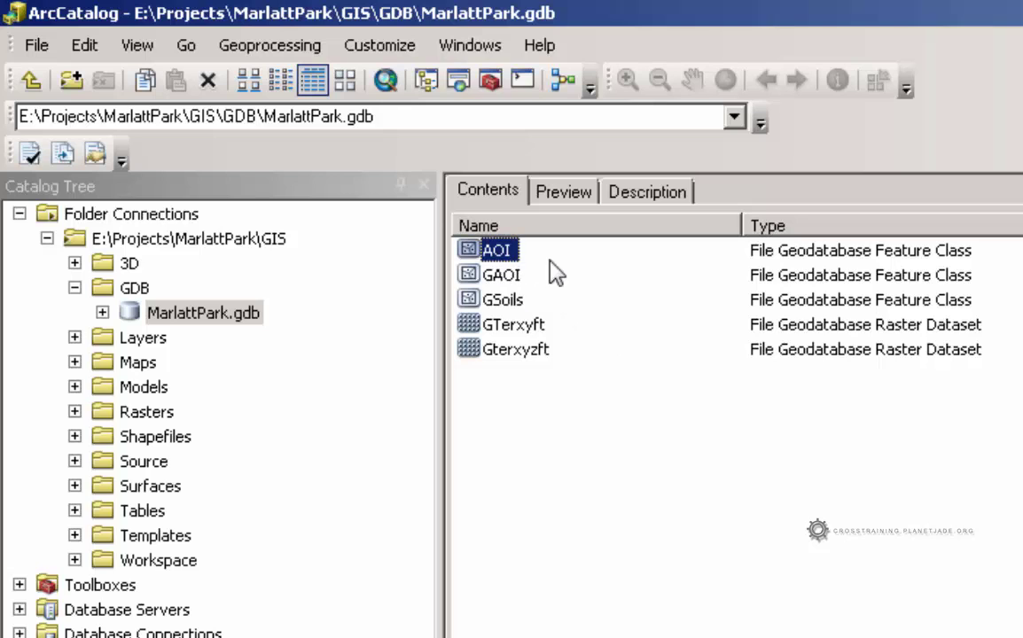
right_click(512, 255)
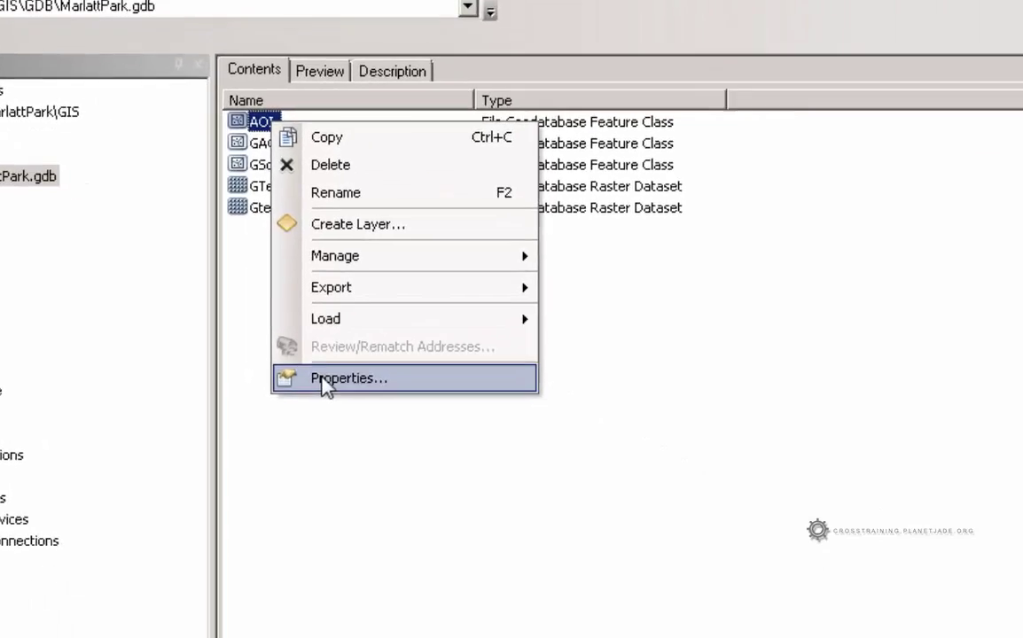
click(597, 546)
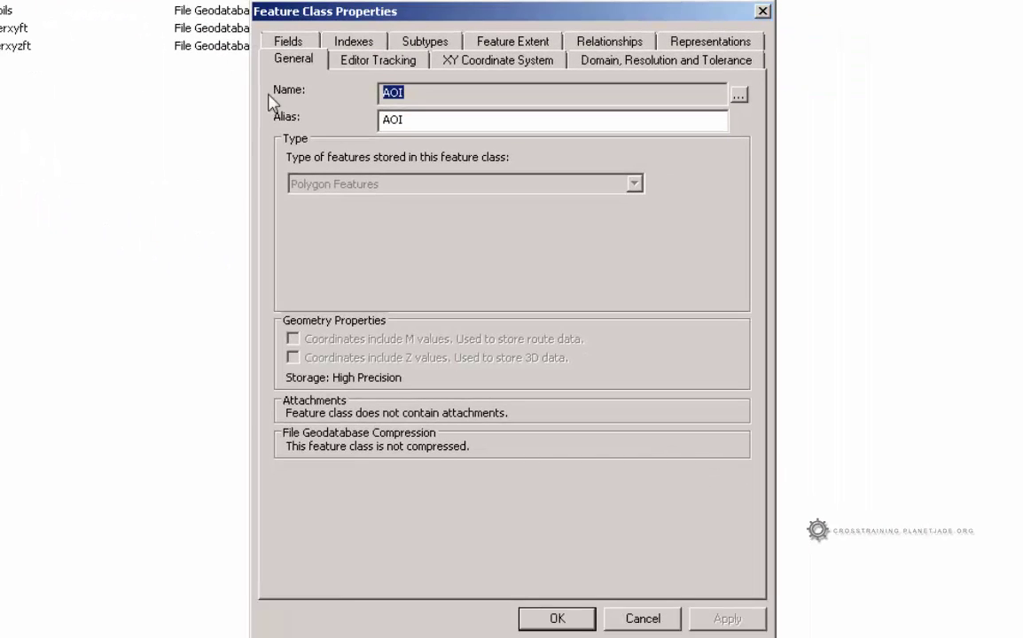
click(350, 60)
click(436, 60)
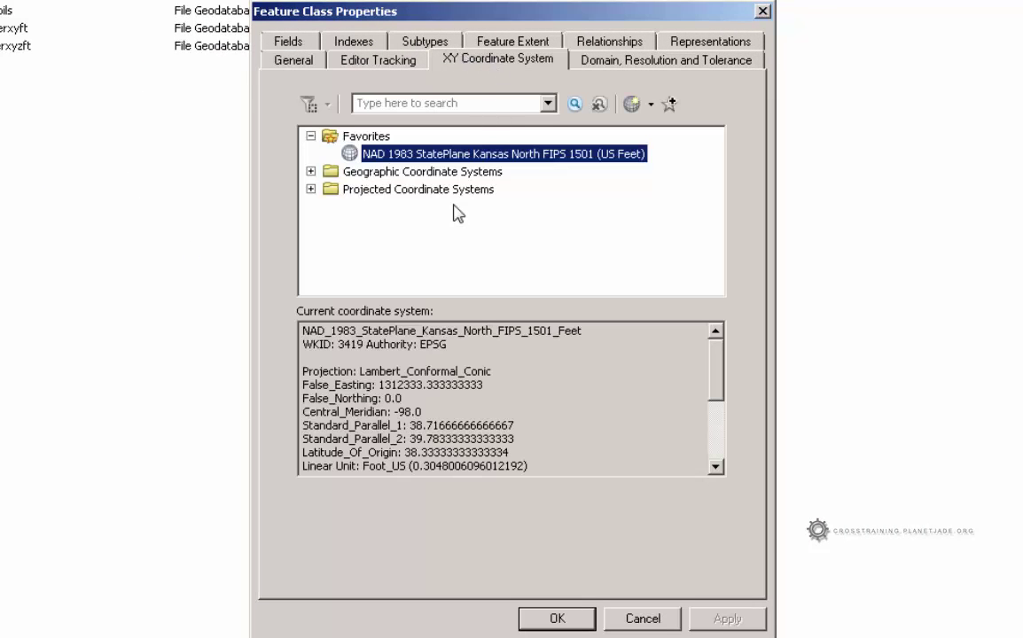
click(626, 64)
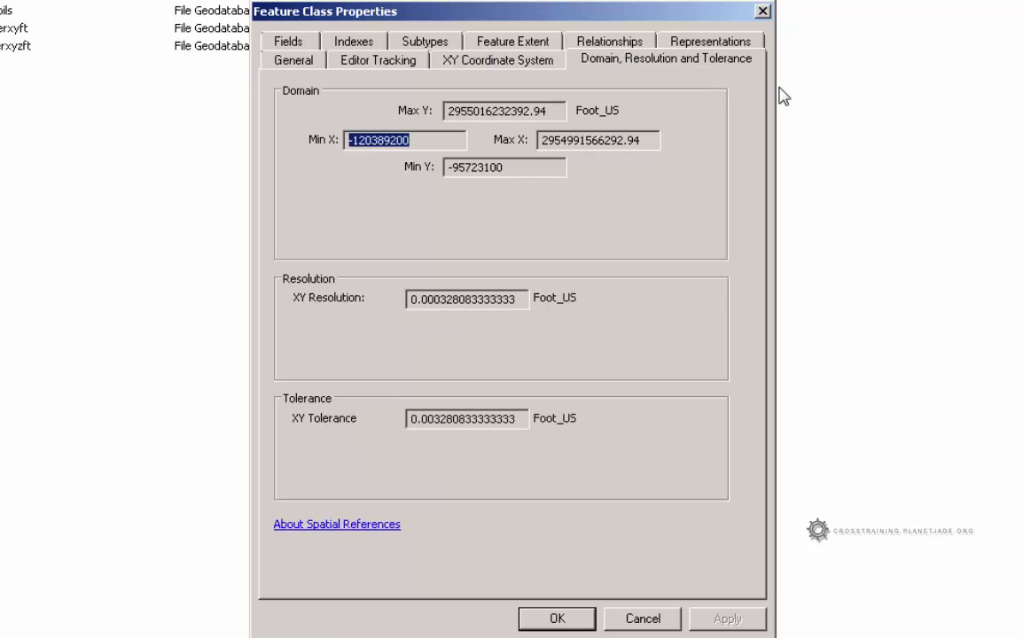
click(721, 43)
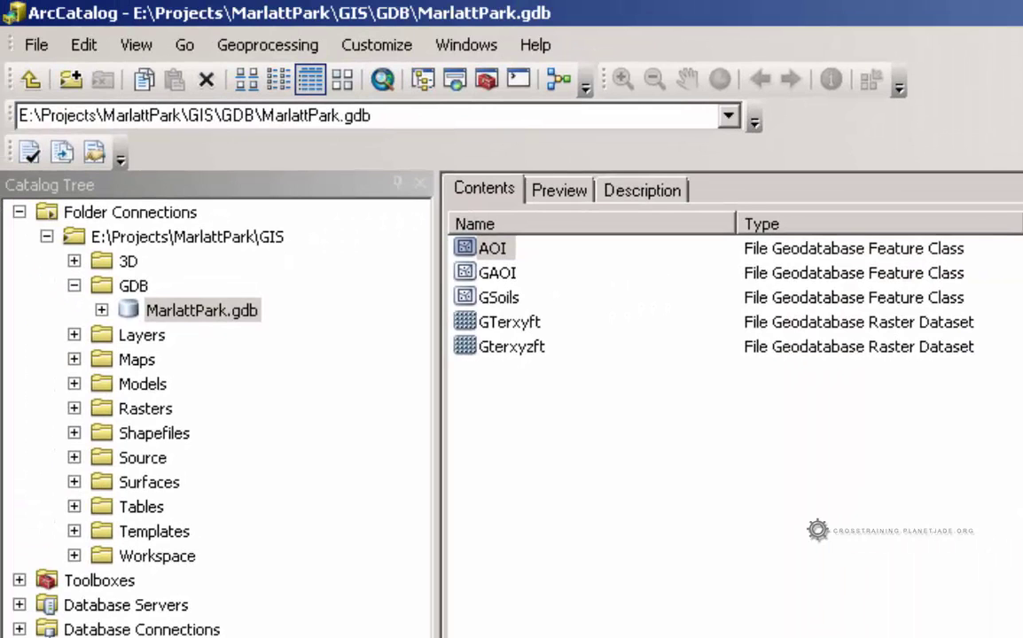
Switch to the Marlatt Park map document in ArcMap and narrow the ArcToolbox window.
key(alt+Tab)
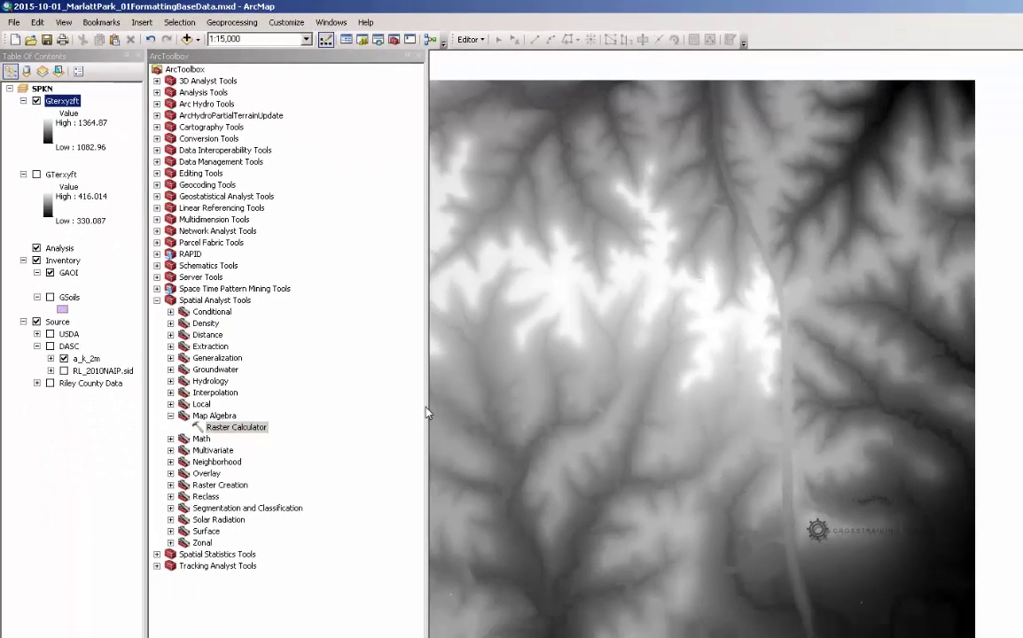
drag(427, 413, 315, 410)
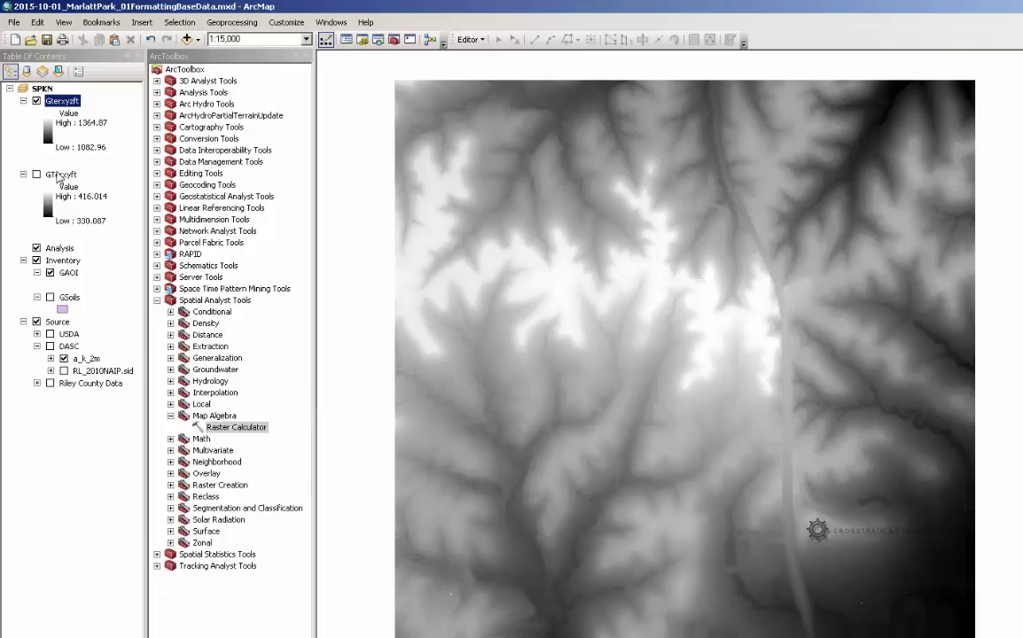
Move the GTerxyft and Gterxyzft rasters into the Inventory group layer, with Gterxyzft above GTerxyft.
drag(61, 174, 74, 264)
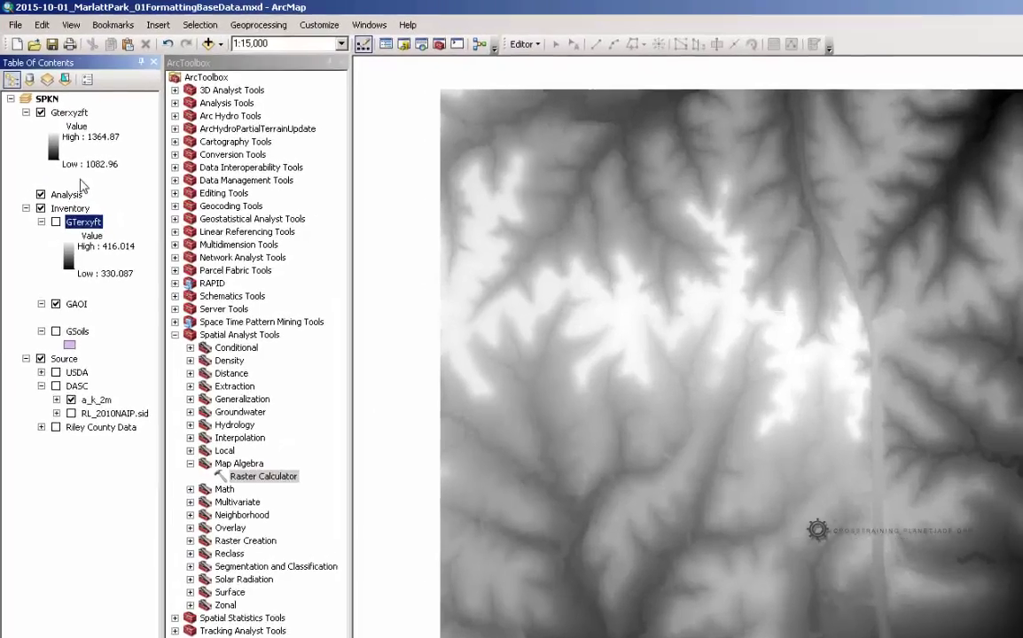
drag(64, 103, 77, 185)
drag(125, 299, 124, 300)
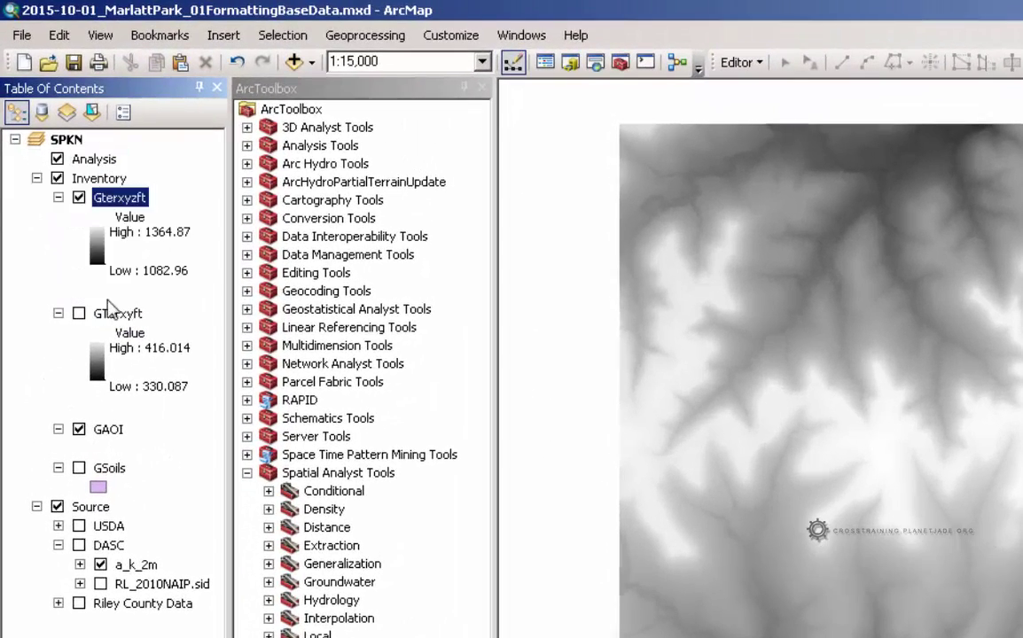
Hide the Gterxyzft layer and collapse the legends of Gterxyzft, GTerxyft, GAOI and GSoils.
click(79, 198)
click(58, 199)
click(58, 217)
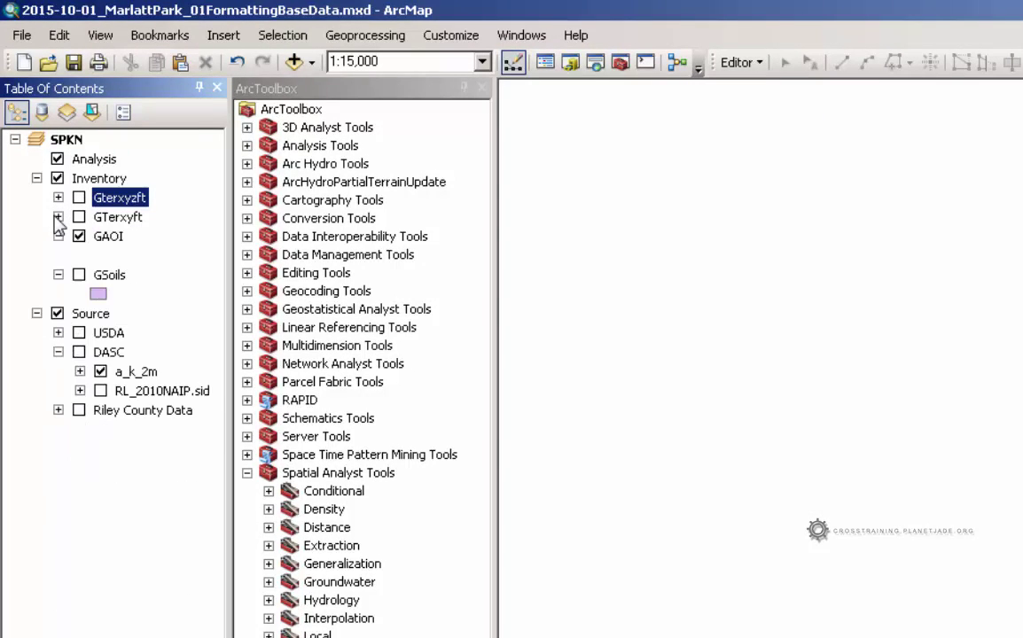
click(58, 275)
click(58, 236)
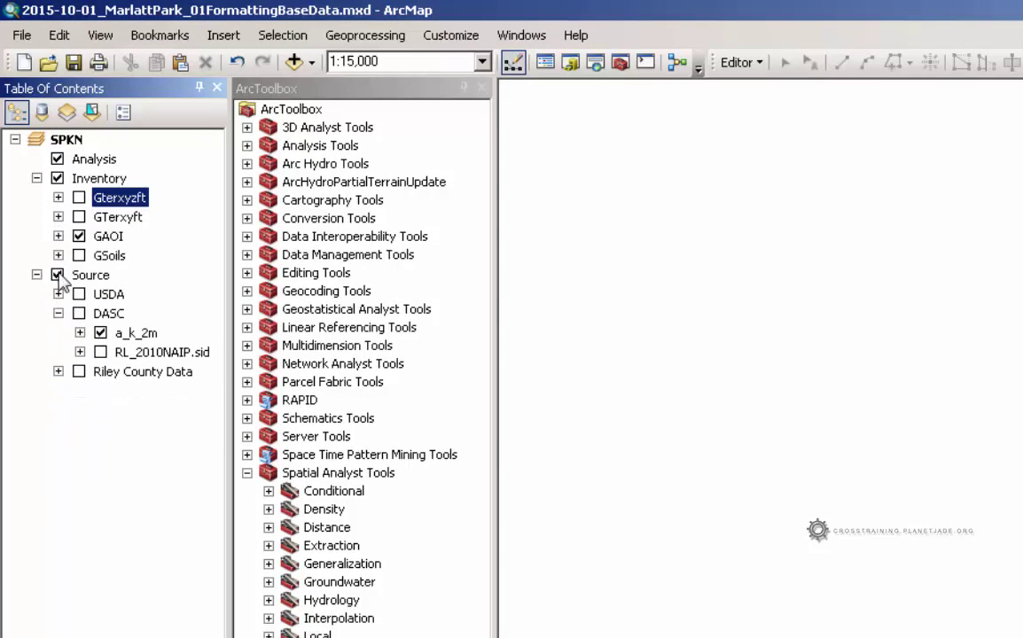
Hide a_k_2m and make the RL_2010NAIP.sid imagery and its DASC group visible.
click(100, 332)
click(100, 352)
click(79, 313)
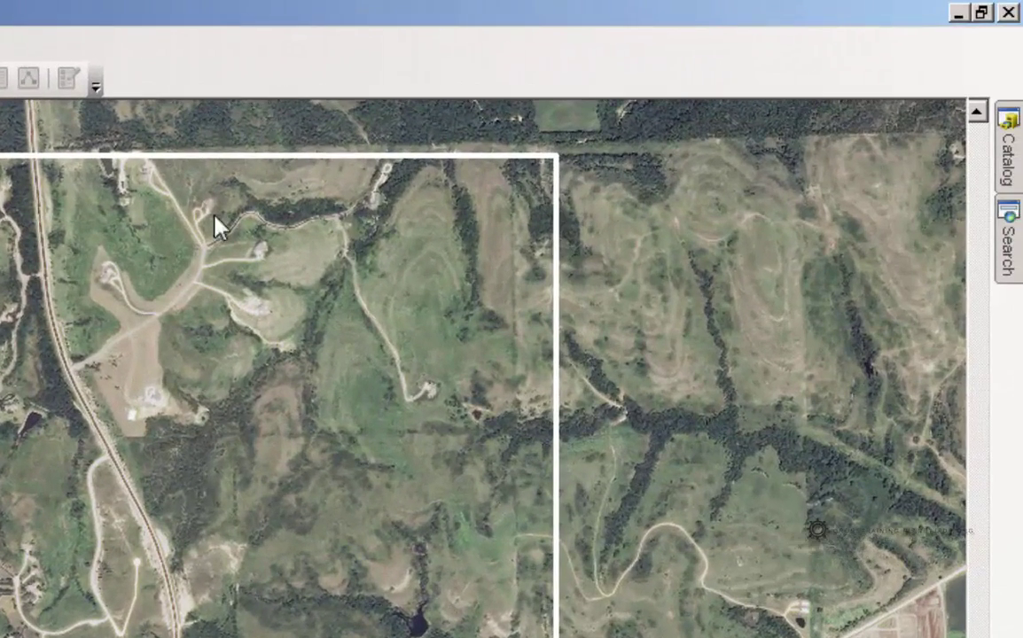
Pin the Catalog window open and expand the GIS folder connection down to the contents of GDB\MarlattPark.gdb.
click(1011, 159)
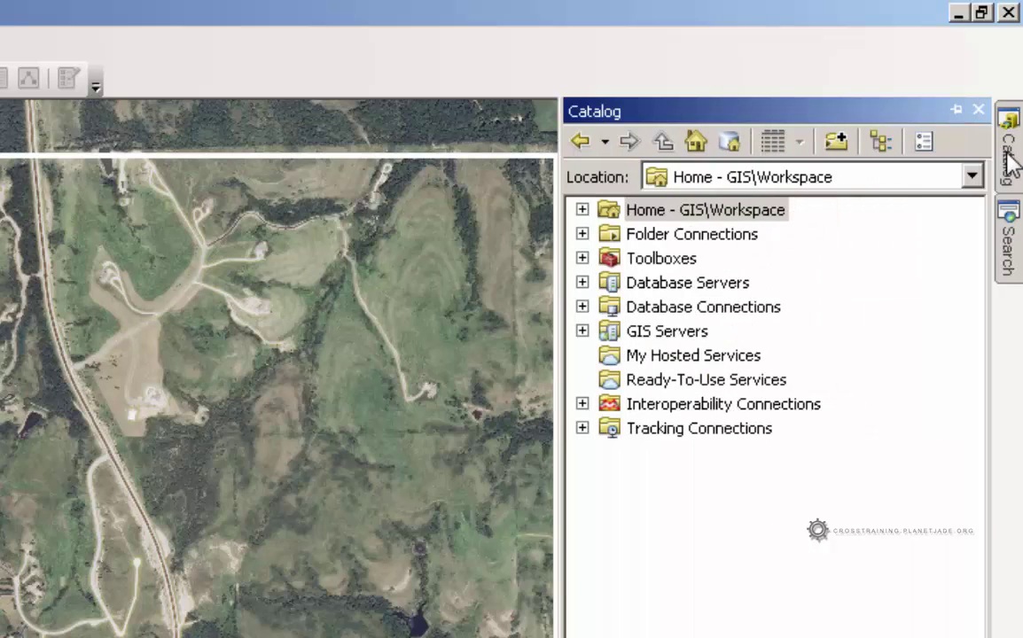
click(955, 110)
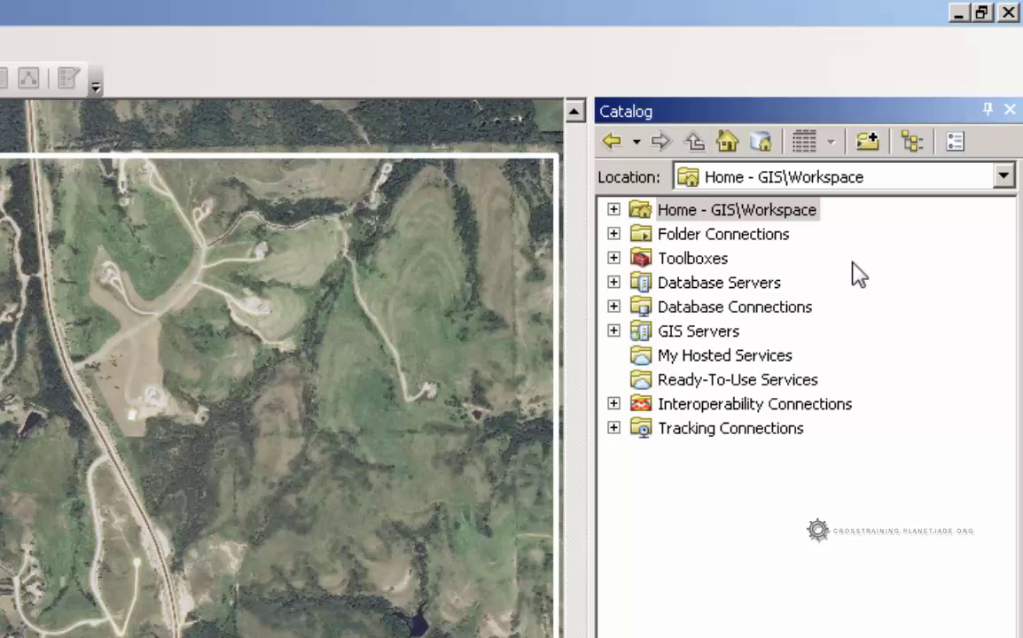
click(613, 235)
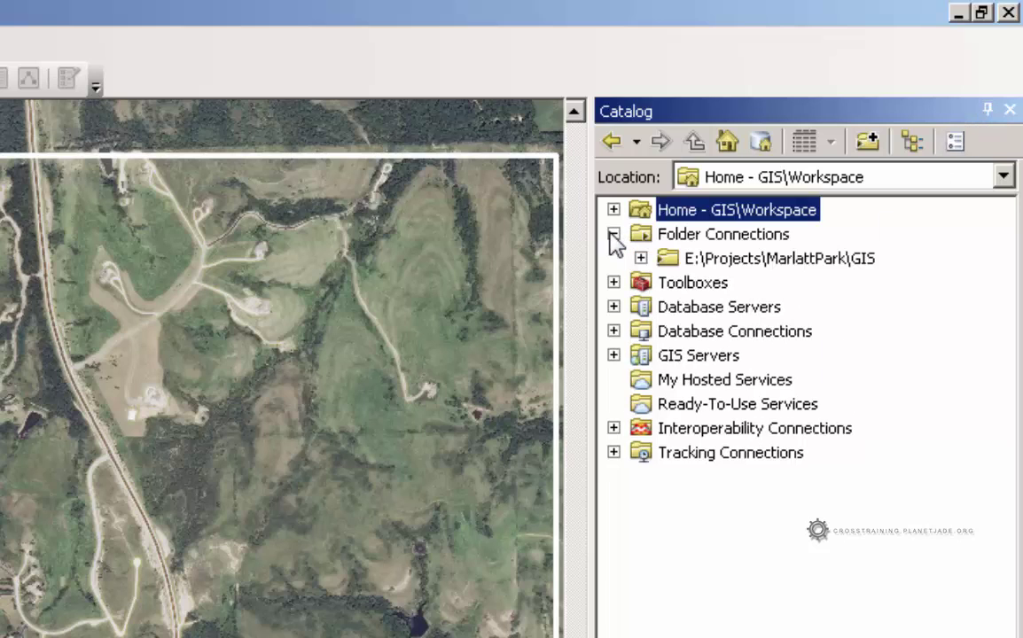
click(640, 258)
click(668, 307)
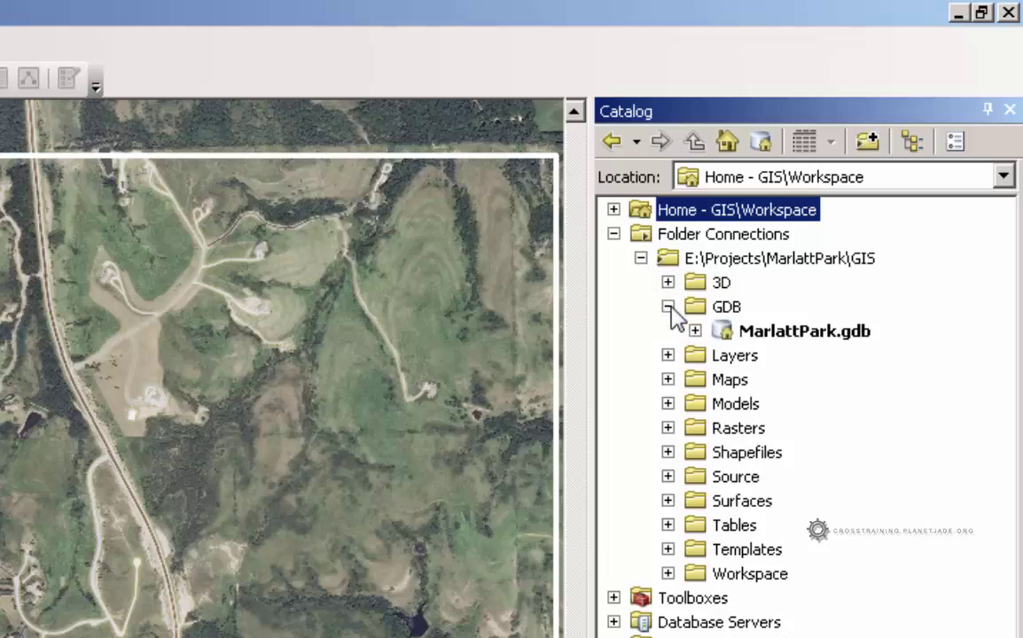
click(695, 330)
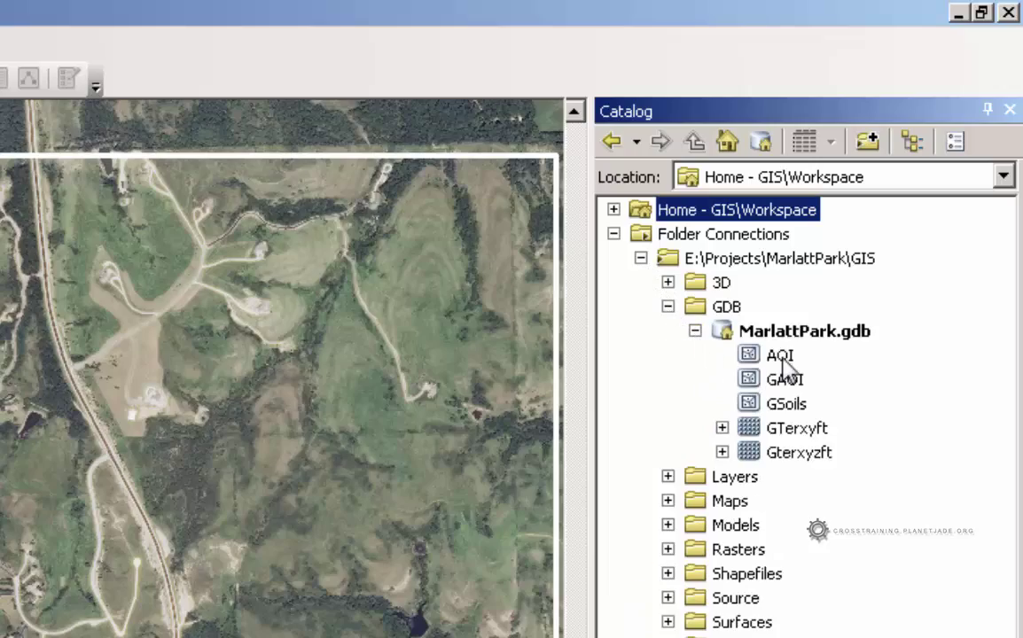
Add the AOI feature class from the geodatabase to the map at the top of the Inventory group layer.
click(778, 356)
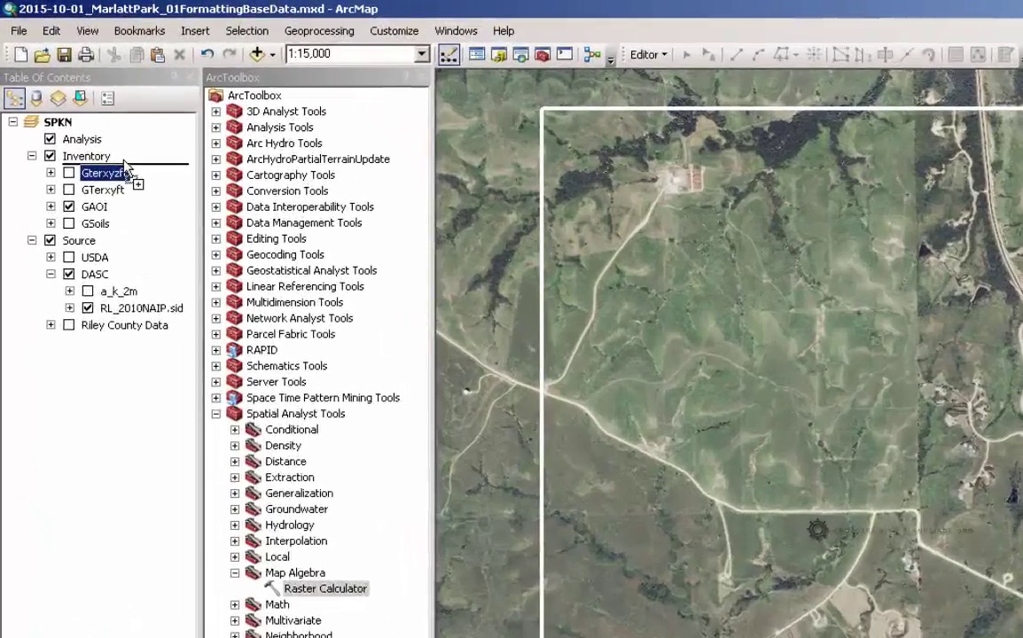
drag(124, 169, 121, 167)
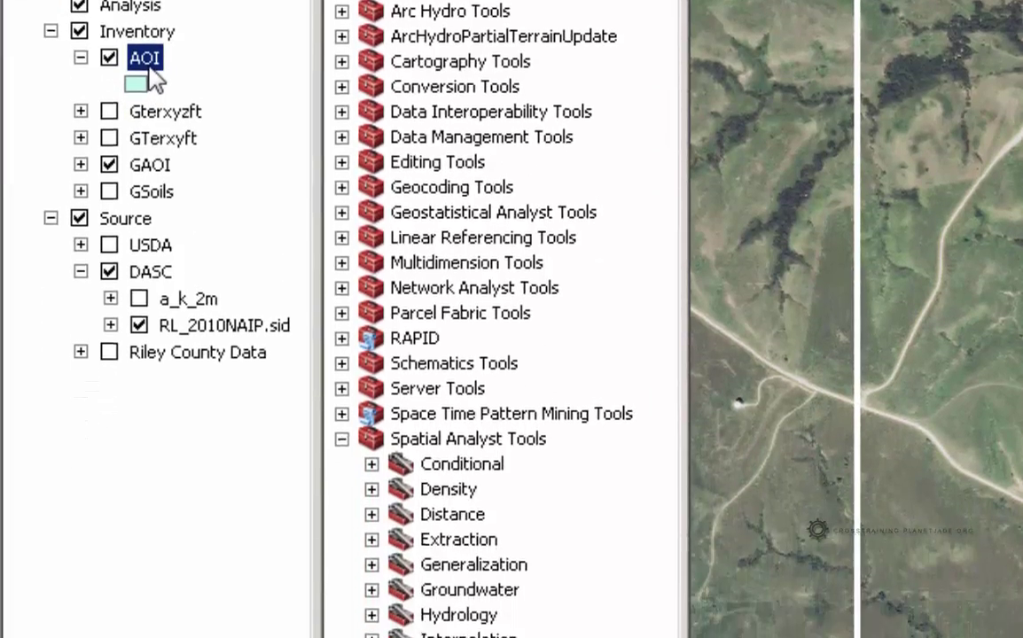
Symbolize the AOI layer with no fill color and a white outline of width 2.
right_click(151, 73)
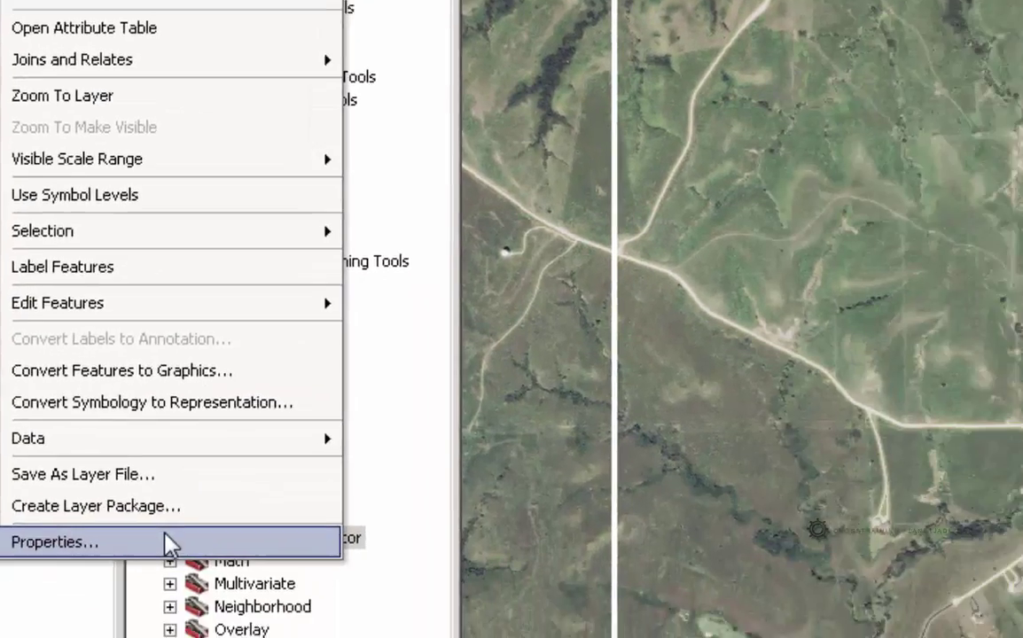
click(170, 544)
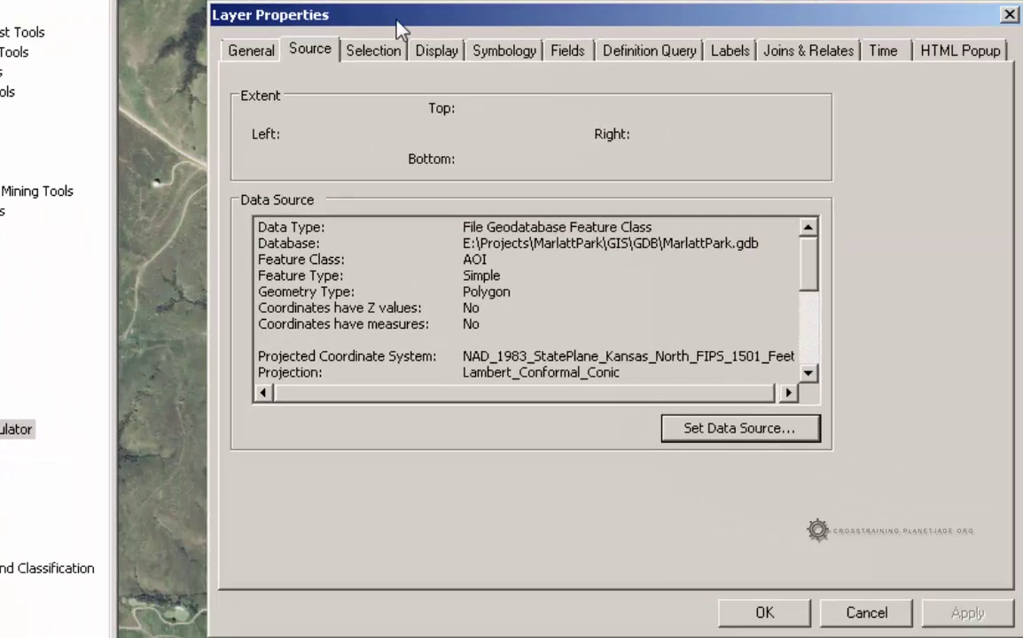
click(486, 53)
click(519, 173)
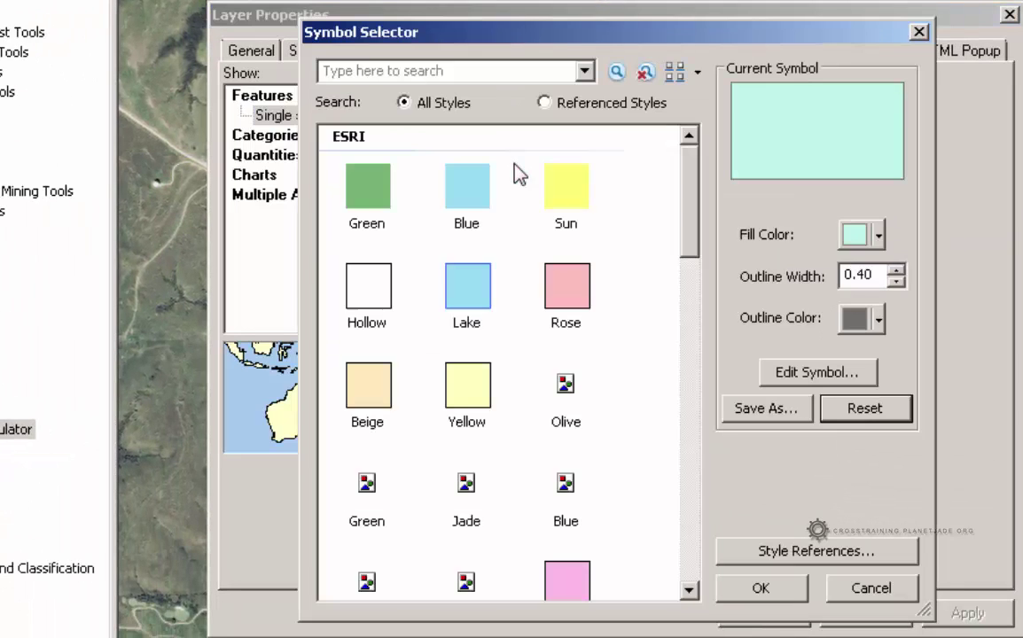
click(864, 236)
click(868, 204)
click(866, 316)
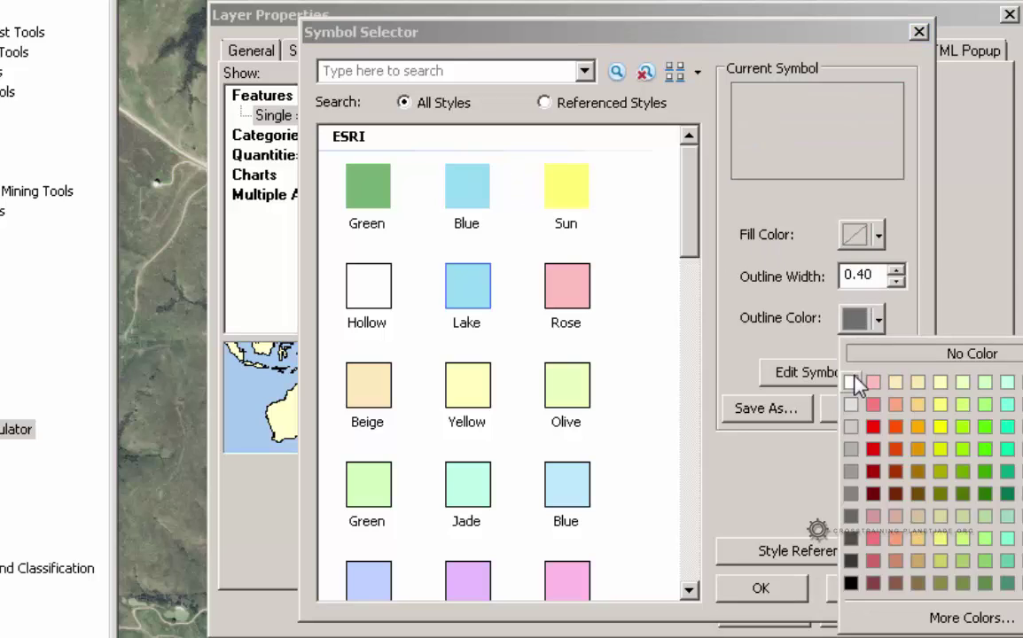
click(852, 326)
double_click(891, 276)
text(2)
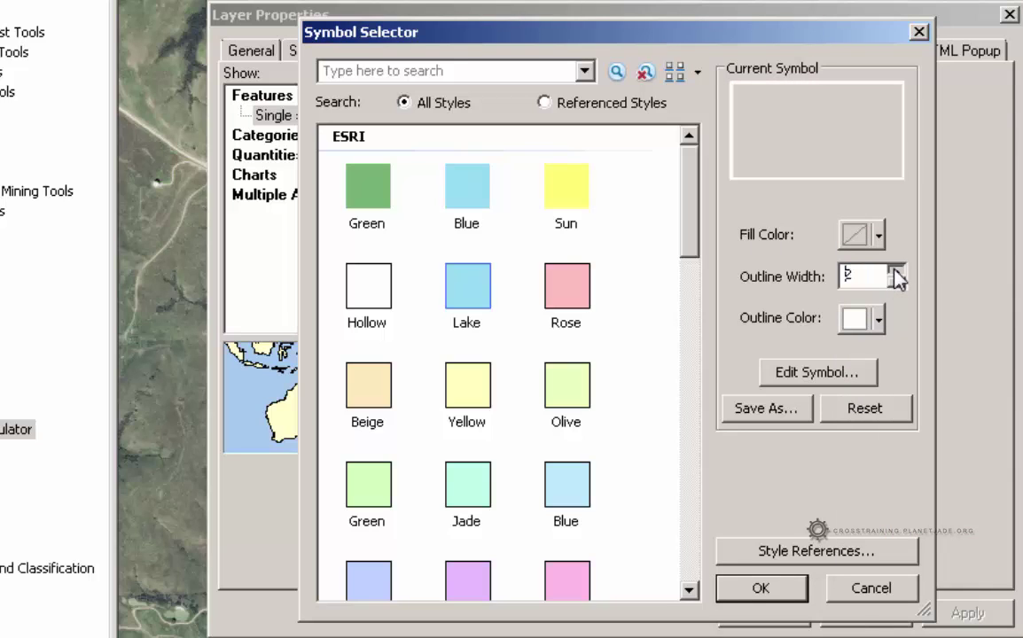
click(760, 588)
click(956, 613)
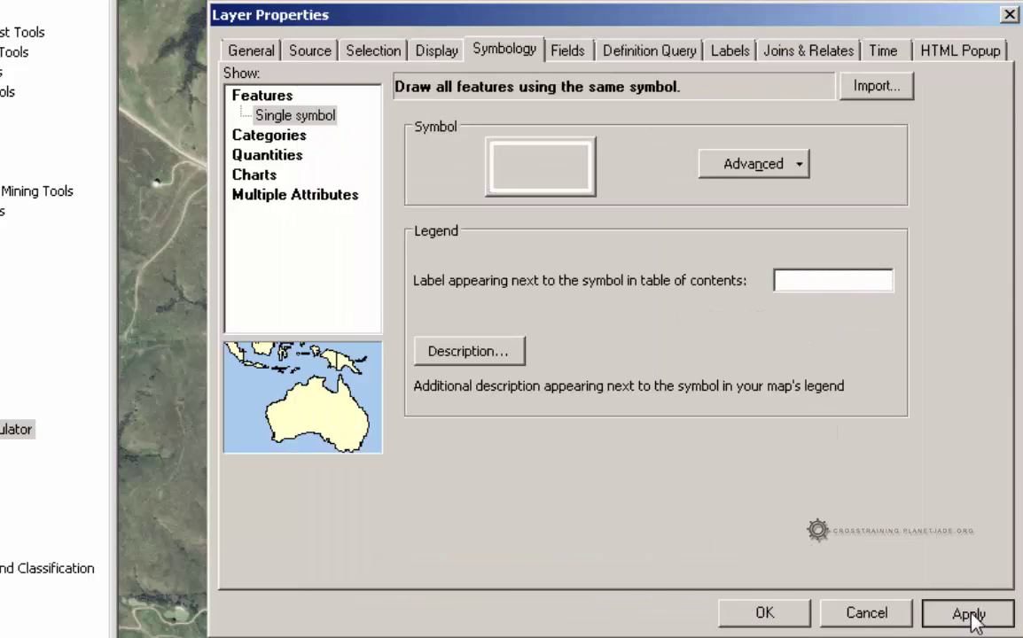
Label the AOI layer's symbol "Area Of Interest" for the table of contents and accept the layer properties.
click(822, 280)
text(Area)
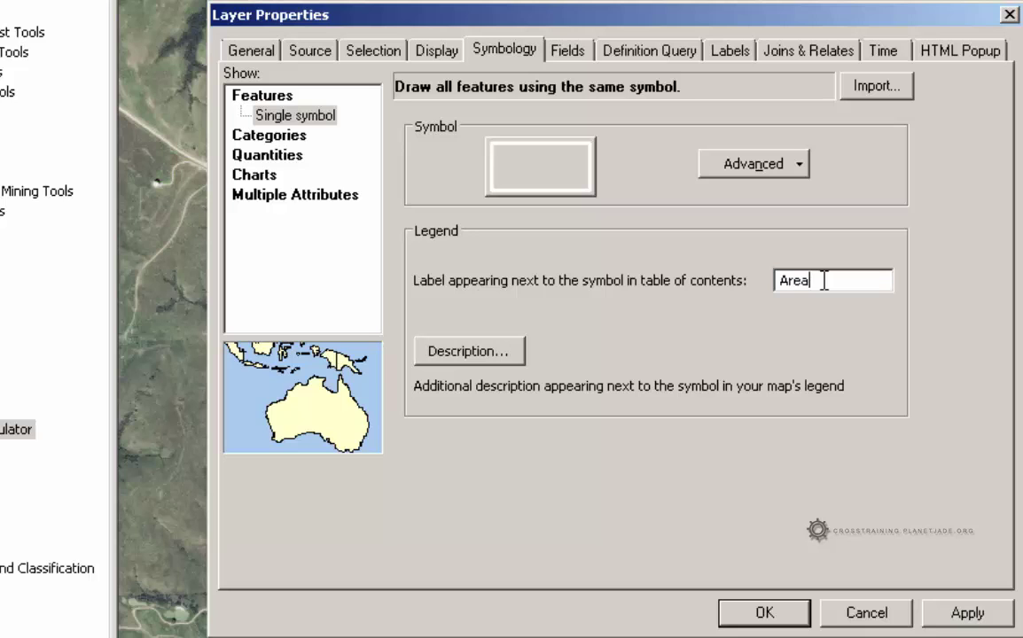
text( ()
text(Of Interest)
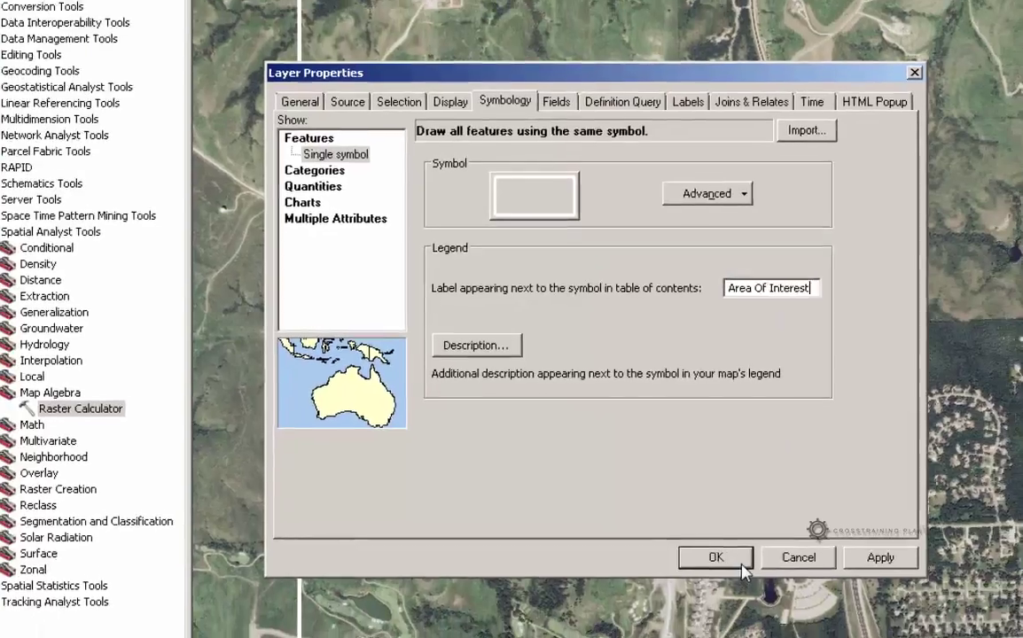
click(765, 613)
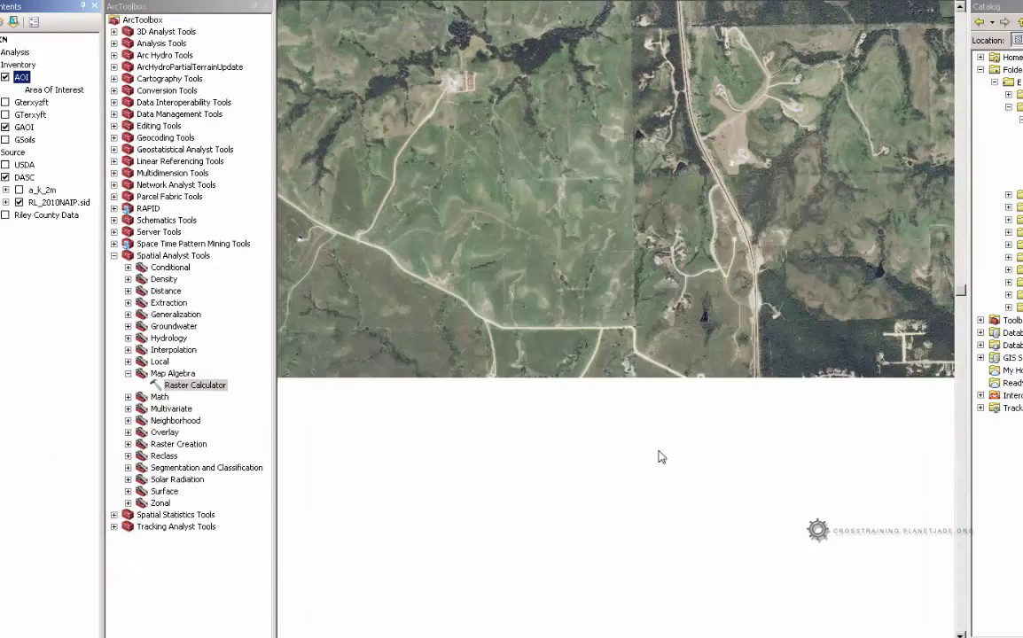